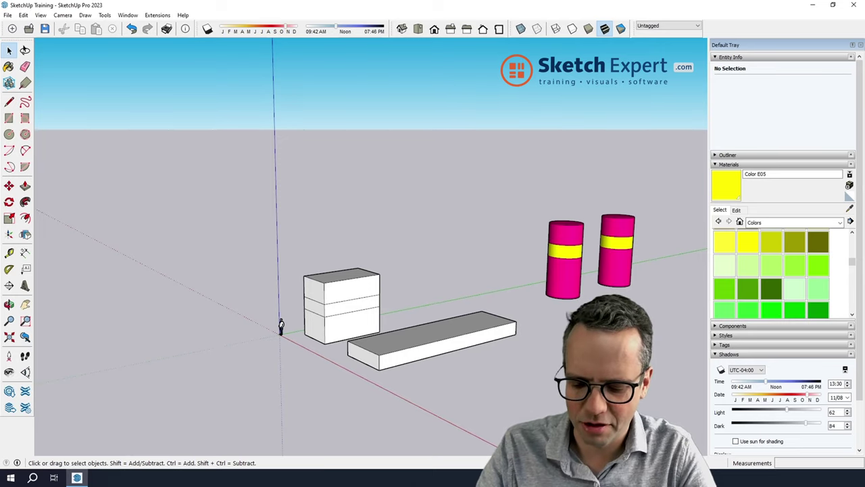
# Step: Start the Paint Bucket (B) and choose orange-red Color B05, after first trying red A05
pyautogui.press('b')
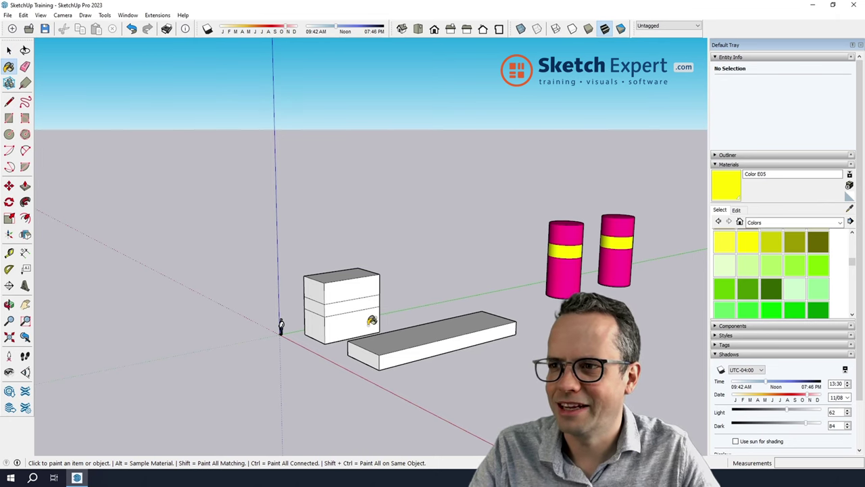
pyautogui.moveTo(372, 320); pyautogui.dragTo(460, 412, button='middle')
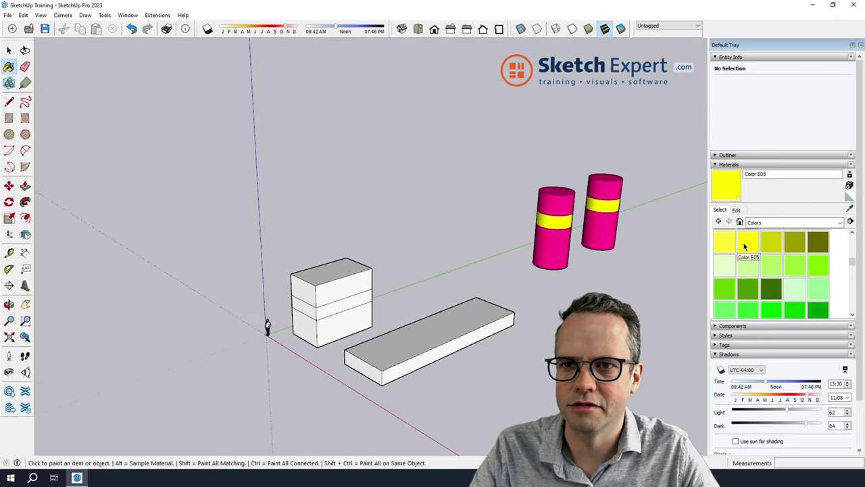
pyautogui.scroll(3, 757, 247)
pyautogui.scroll(3, 769, 249)
pyautogui.click(818, 240)
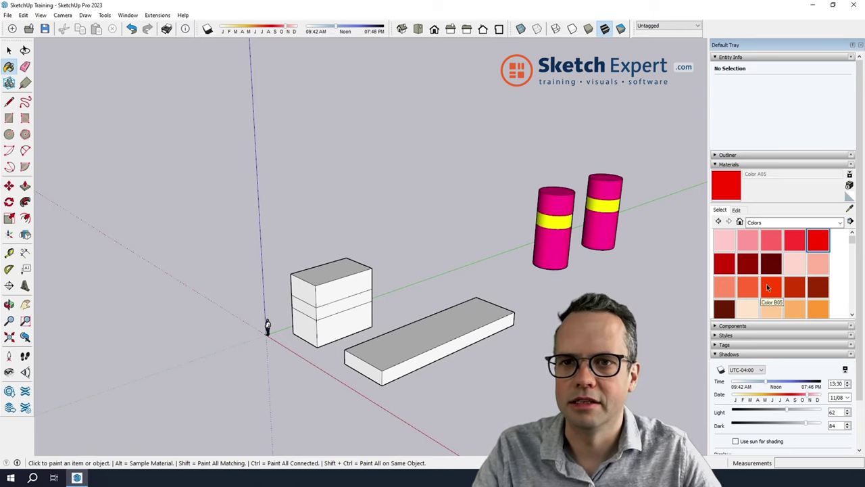
pyautogui.click(771, 287)
# Step: Paint the slab's top, front and both end faces orange-red
pyautogui.click(397, 340)
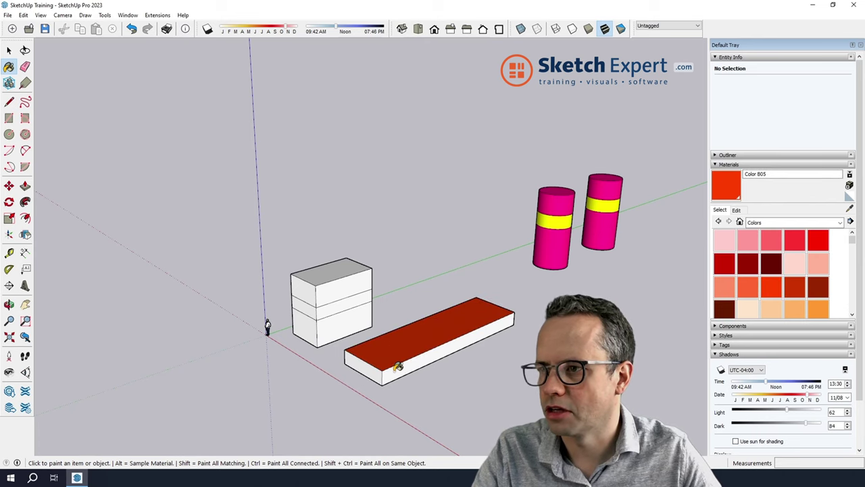
pyautogui.click(398, 368)
pyautogui.click(366, 365)
pyautogui.moveTo(365, 363)
pyautogui.mouseDown(button='middle')
pyautogui.moveTo(471, 307)
pyautogui.moveTo(482, 320)
pyautogui.mouseUp(button='middle')
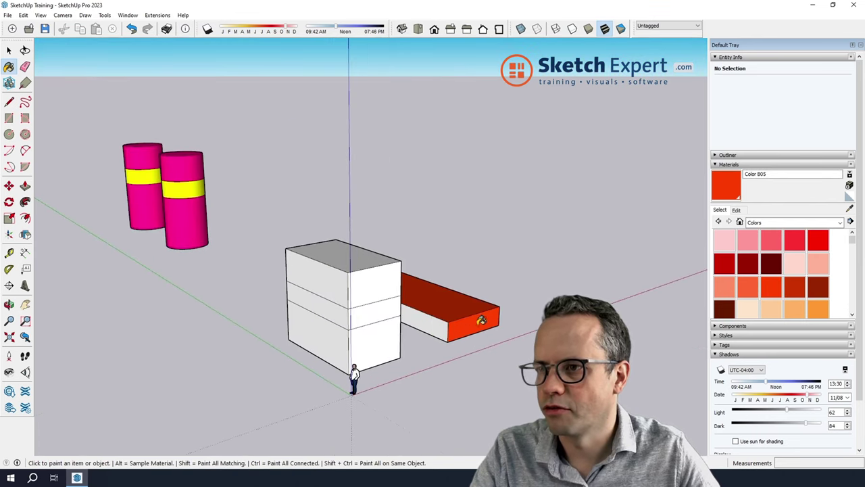
pyautogui.click(420, 319)
# Step: Paint the box's upper and lower faces orange-red, plus the slab's remaining front face
pyautogui.moveTo(421, 319)
pyautogui.mouseDown(button='middle')
pyautogui.moveTo(498, 299)
pyautogui.moveTo(323, 347)
pyautogui.moveTo(315, 331)
pyautogui.moveTo(405, 313)
pyautogui.moveTo(331, 305)
pyautogui.moveTo(376, 319)
pyautogui.moveTo(485, 194)
pyautogui.moveTo(466, 281)
pyautogui.moveTo(204, 413)
pyautogui.moveTo(206, 266)
pyautogui.mouseUp(button='middle')
pyautogui.click(331, 304)
pyautogui.click(466, 281)
pyautogui.click(299, 222)
pyautogui.click(351, 203)
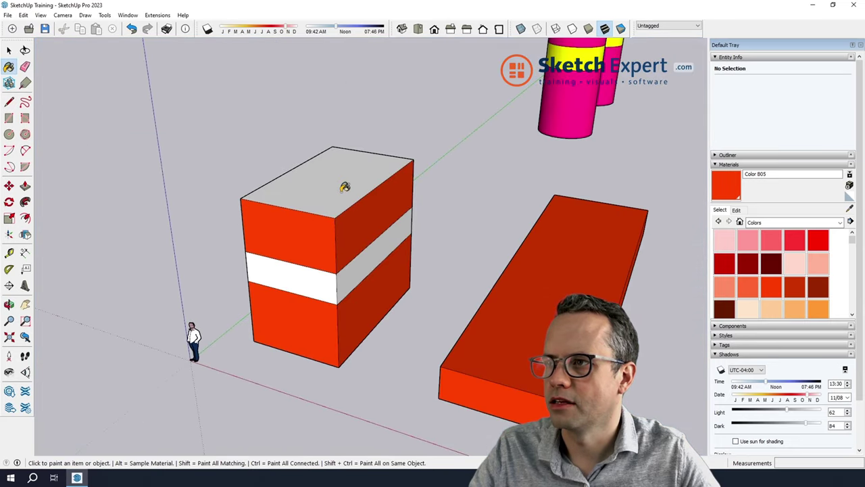
pyautogui.click(344, 188)
pyautogui.moveTo(344, 188)
pyautogui.mouseDown(button='middle')
pyautogui.moveTo(332, 223)
pyautogui.moveTo(406, 218)
pyautogui.moveTo(52, 209)
pyautogui.moveTo(385, 194)
pyautogui.mouseUp(button='middle')
pyautogui.click(415, 187)
pyautogui.click(415, 276)
pyautogui.moveTo(415, 276)
pyautogui.mouseDown(button='middle')
pyautogui.moveTo(242, 277)
pyautogui.moveTo(286, 251)
pyautogui.moveTo(455, 274)
pyautogui.moveTo(617, 257)
pyautogui.moveTo(131, 290)
pyautogui.moveTo(191, 234)
pyautogui.moveTo(313, 303)
pyautogui.moveTo(390, 149)
pyautogui.moveTo(446, 342)
pyautogui.mouseUp(button='middle')
pyautogui.click(319, 320)
pyautogui.scroll(-3, 434, 373)
# Step: Triple-click the slab to select all of its faces
pyautogui.scroll(2, 470, 401)
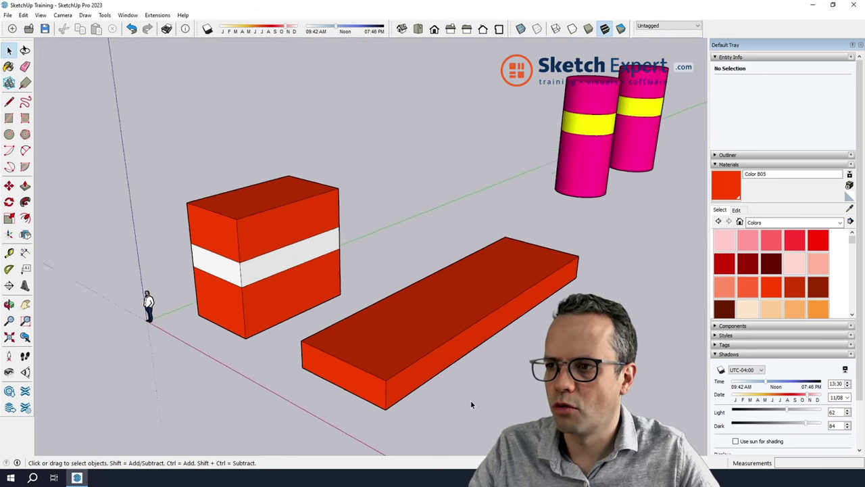
pyautogui.scroll(3, 471, 400)
pyautogui.scroll(-2, 457, 386)
pyautogui.scroll(-2, 457, 384)
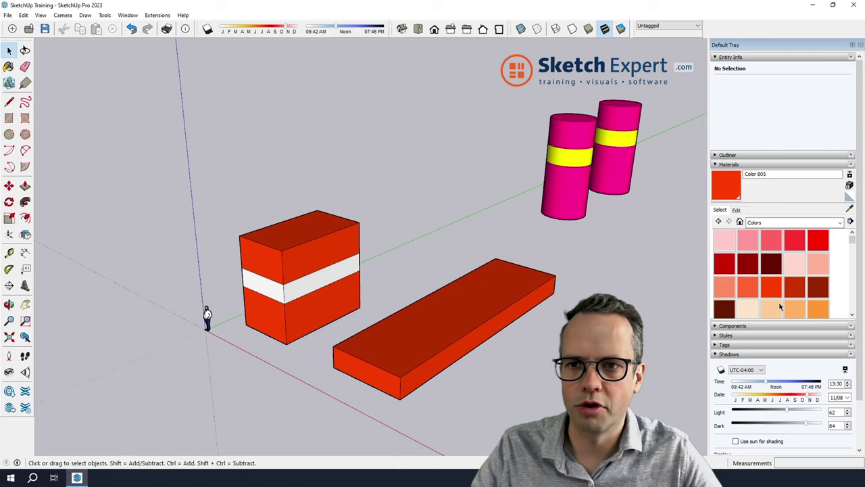
pyautogui.scroll(-5, 796, 308)
pyautogui.scroll(-4, 769, 290)
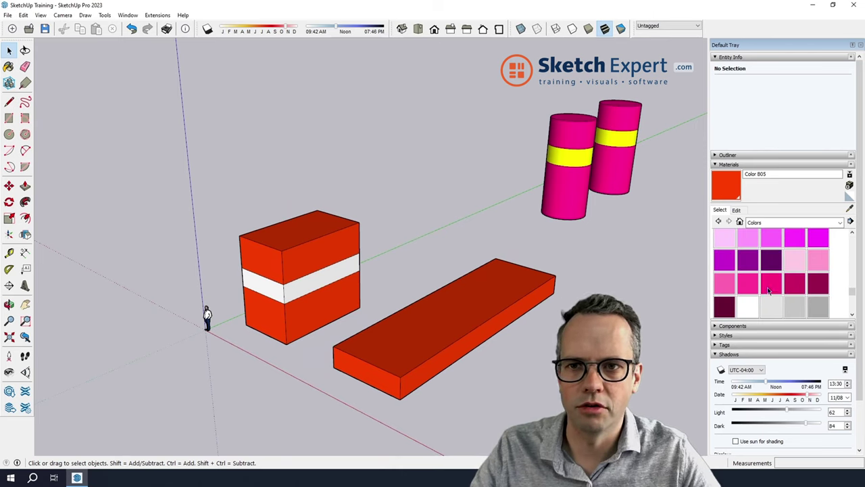
pyautogui.scroll(3, 744, 285)
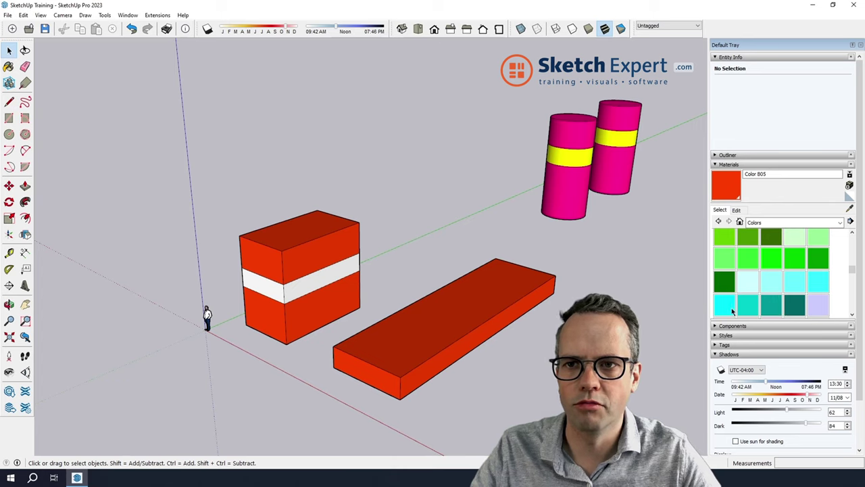
pyautogui.tripleClick(445, 332)
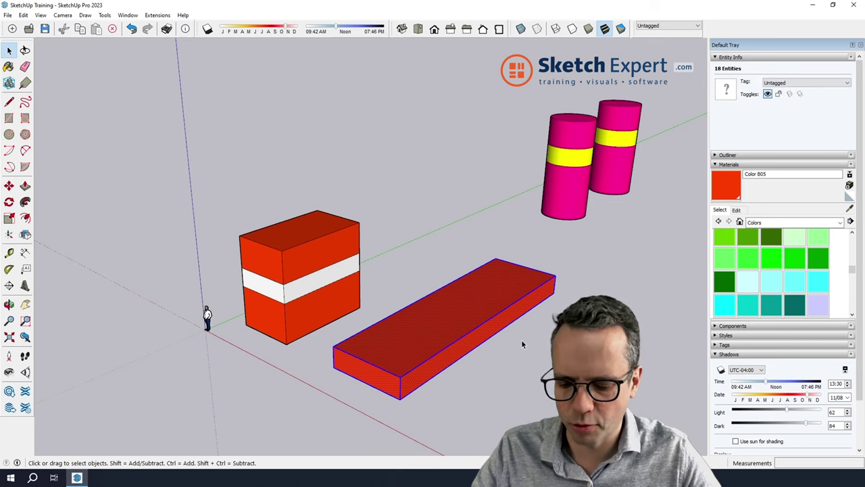
# Step: Paint the selected slab cyan with Color H05, then clear the selection
pyautogui.press('b')
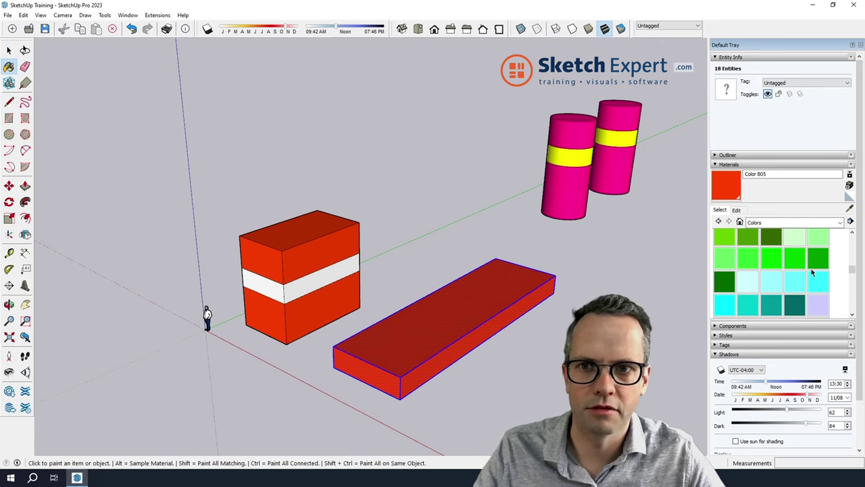
pyautogui.click(720, 305)
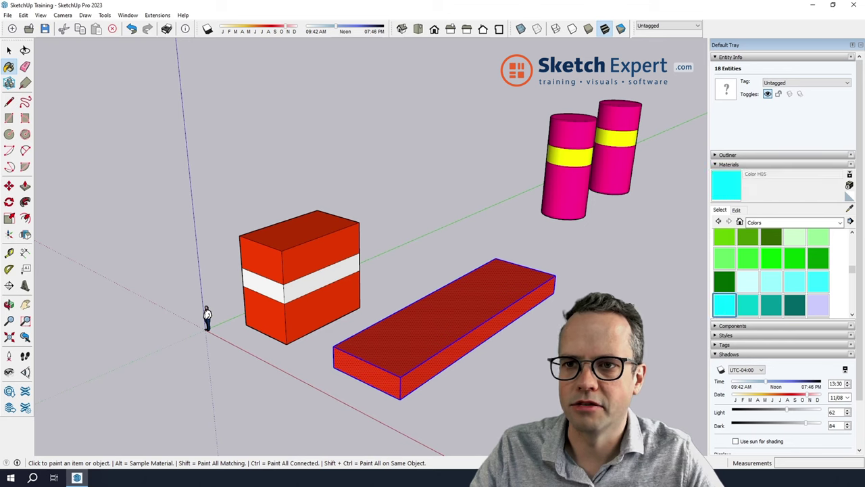
pyautogui.click(479, 307)
pyautogui.press('space')
pyautogui.click(507, 377)
pyautogui.moveTo(507, 377); pyautogui.dragTo(389, 413, button='middle')
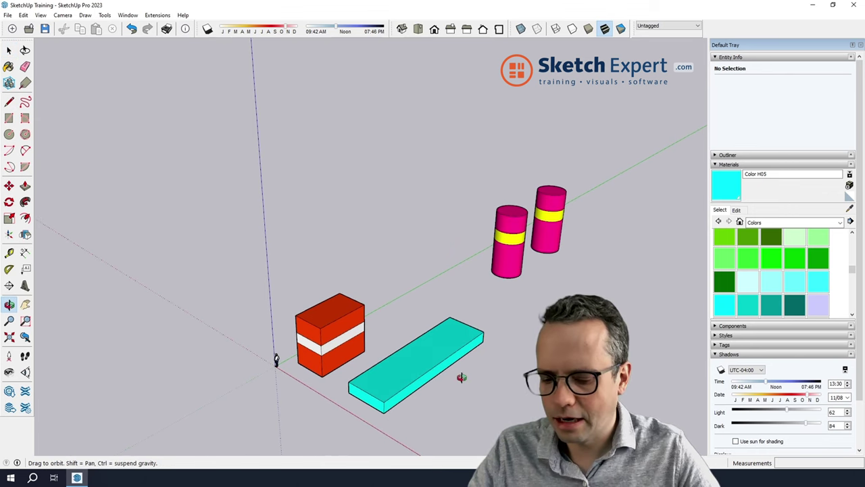
# Step: Choose yellow Color D04 with Paint All Matching (Shift) held
pyautogui.press('b')
pyautogui.moveTo(477, 367); pyautogui.dragTo(500, 368, button='middle')
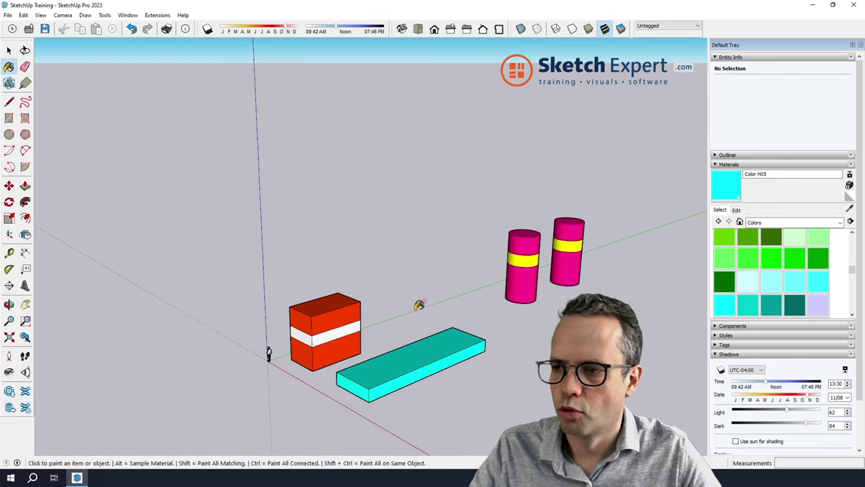
pyautogui.scroll(2, 394, 344)
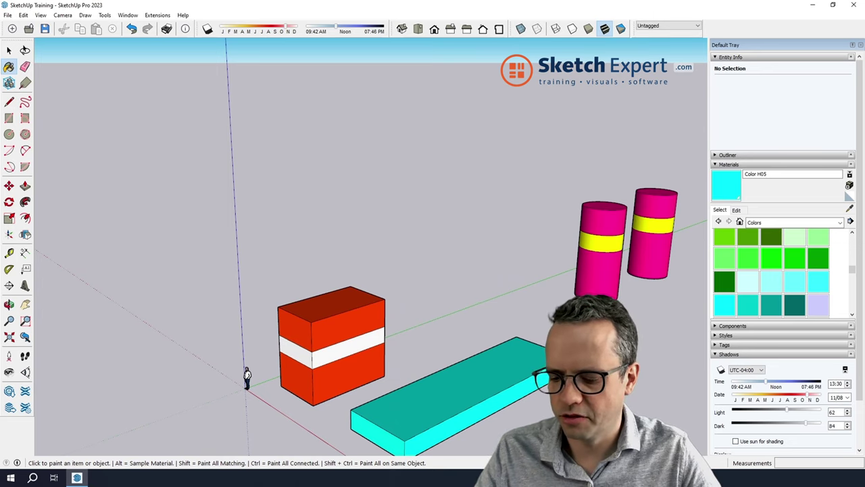
pyautogui.scroll(3, 785, 257)
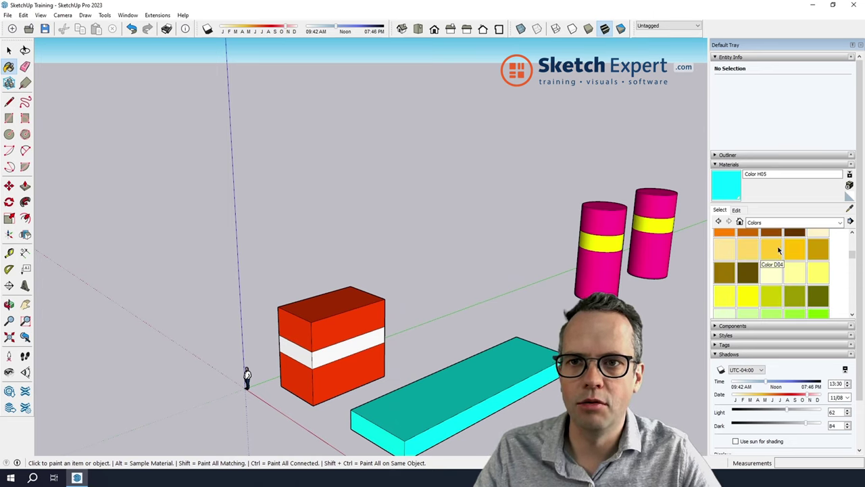
pyautogui.click(772, 250)
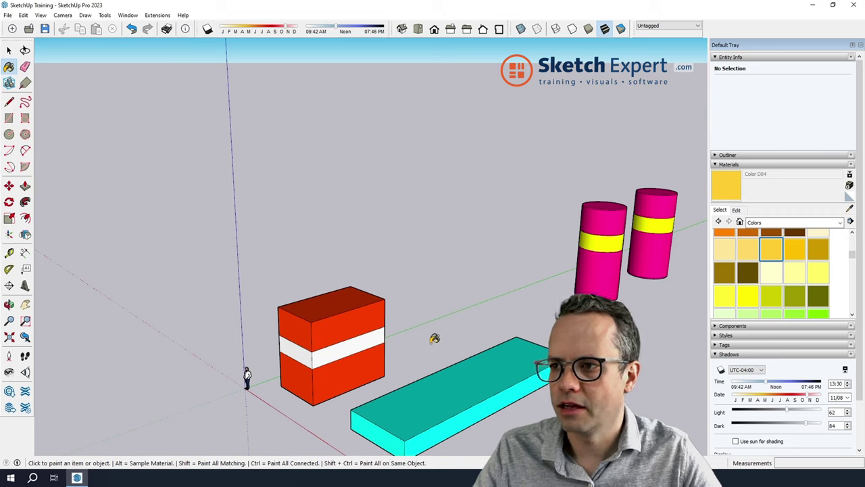
pyautogui.press('shift')
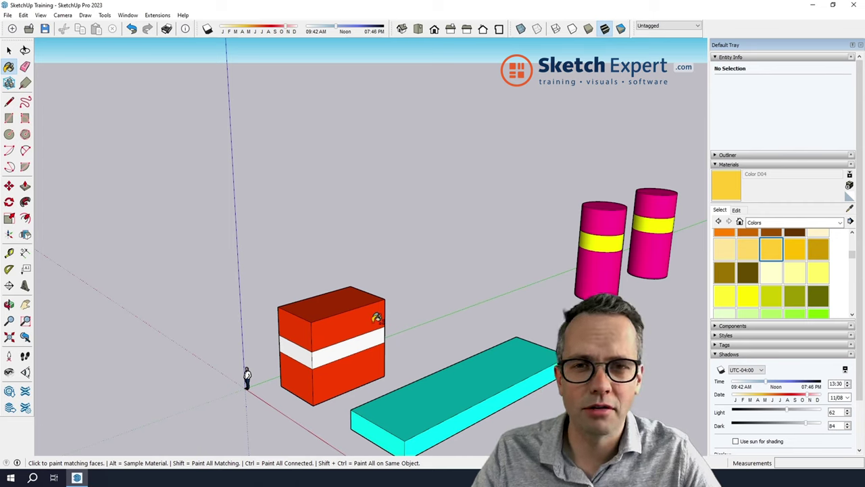
# Step: Shift-click one orange-red box face so all matching faces turn yellow
pyautogui.scroll(1, 374, 318)
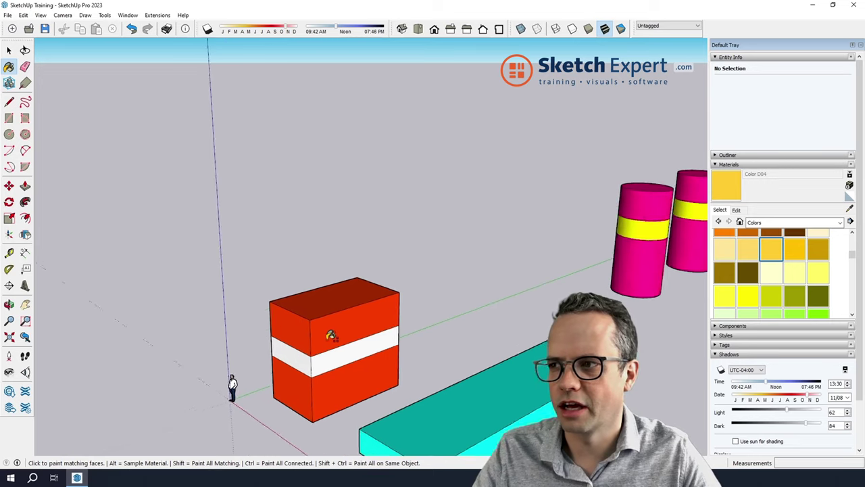
pyautogui.scroll(2, 329, 332)
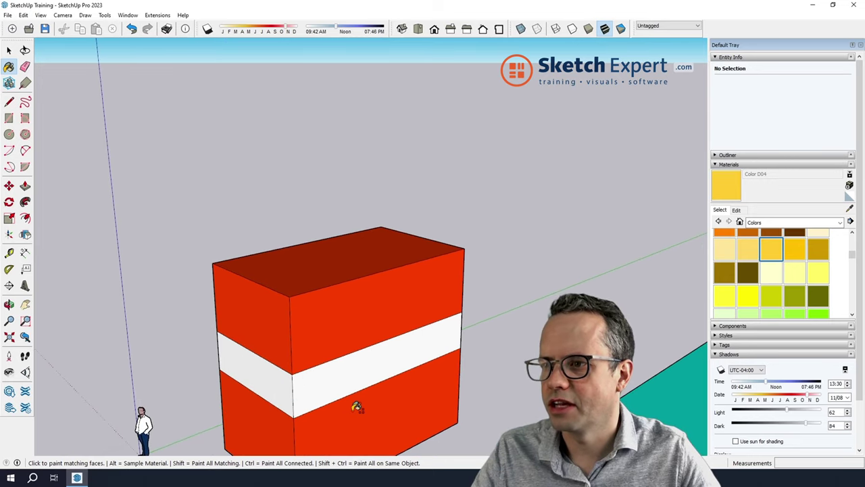
pyautogui.moveTo(356, 407); pyautogui.dragTo(263, 377, button='middle')
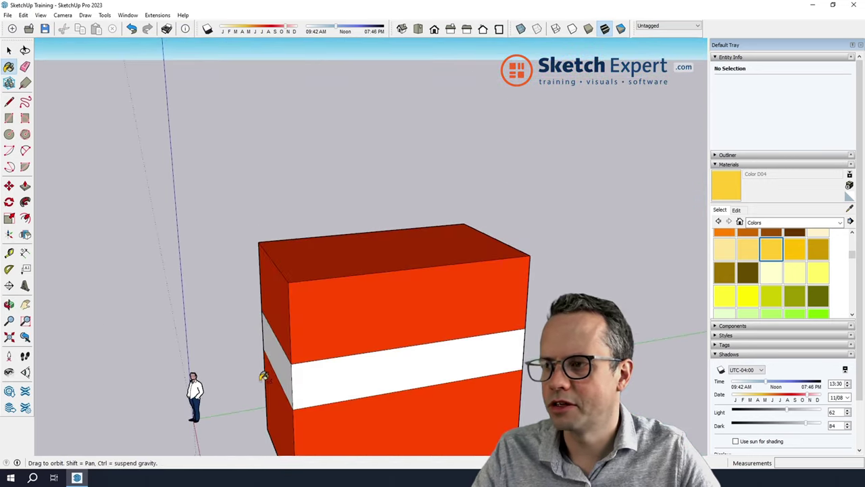
pyautogui.scroll(-3, 264, 378)
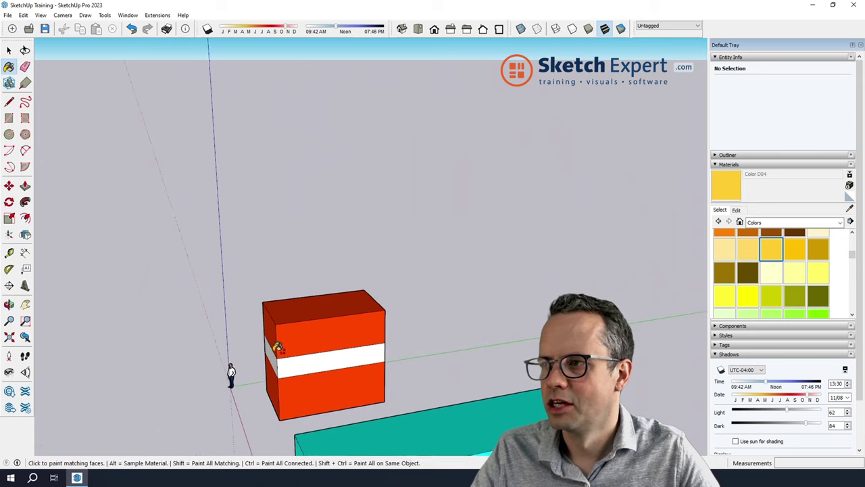
pyautogui.click(336, 325)
pyautogui.moveTo(345, 374); pyautogui.dragTo(409, 286, button='middle')
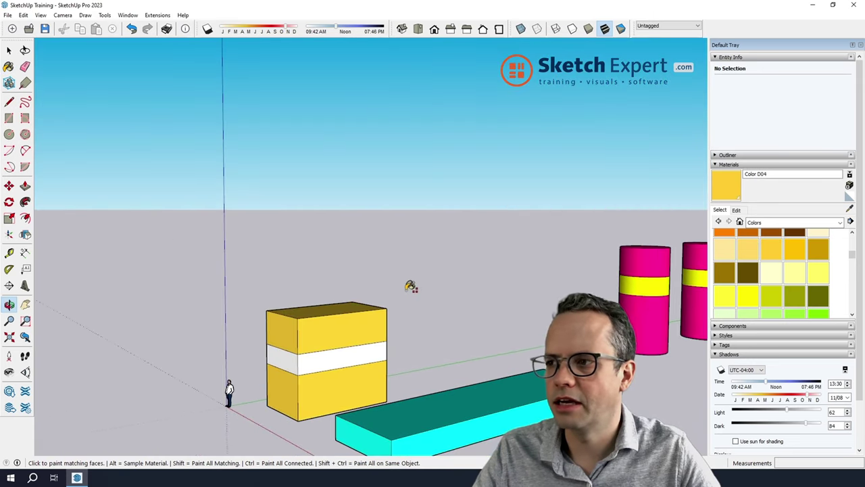
pyautogui.moveTo(423, 389); pyautogui.dragTo(456, 405, button='middle')
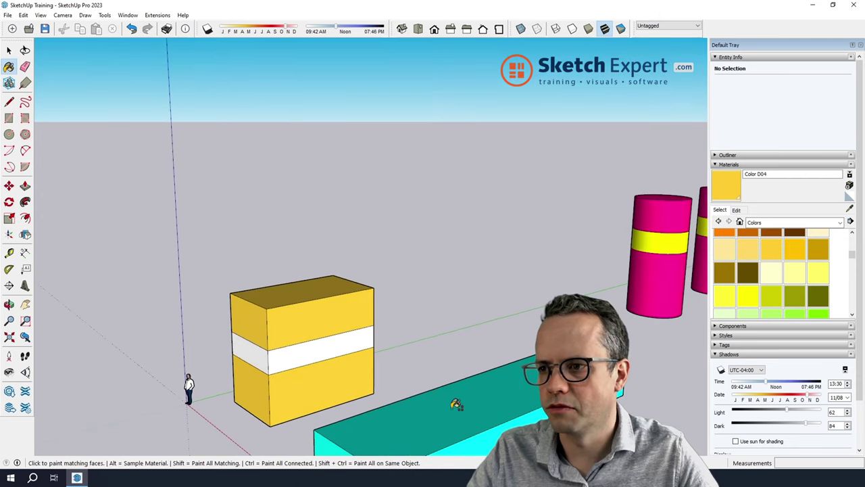
# Step: Paint the cyan slab yellow with Color D04
pyautogui.click(487, 409)
pyautogui.scroll(-2, 497, 365)
pyautogui.scroll(-1, 497, 365)
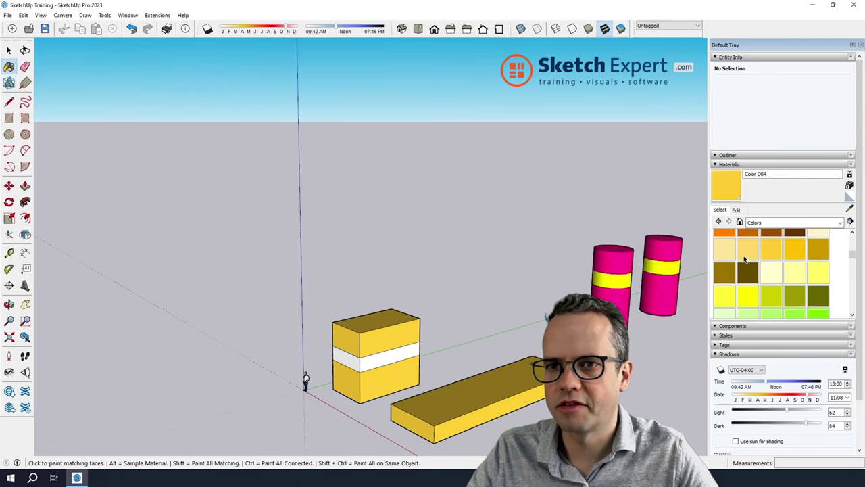
pyautogui.scroll(3, 797, 272)
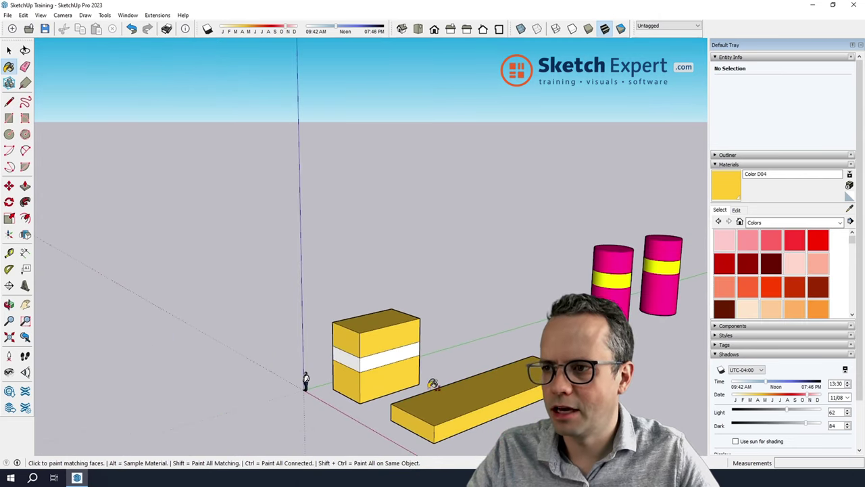
# Step: Choose magenta Color K05 and paint the box and slab with it
pyautogui.scroll(-3, 769, 287)
pyautogui.scroll(-3, 774, 297)
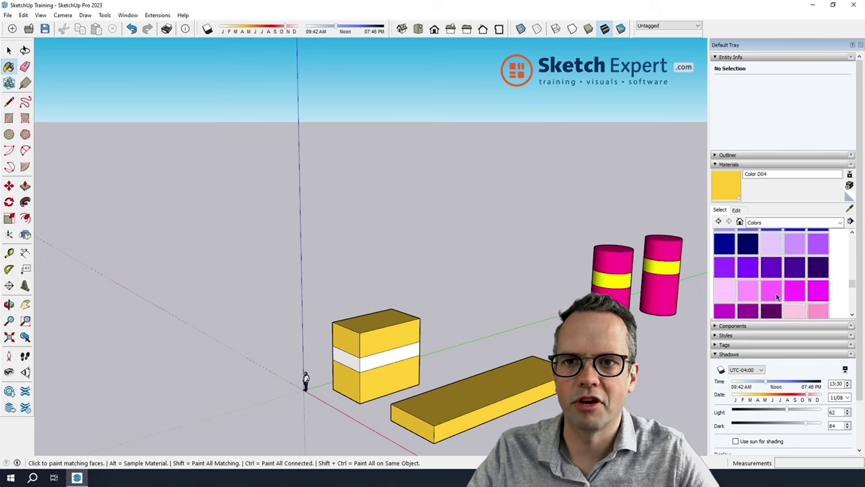
pyautogui.click(823, 291)
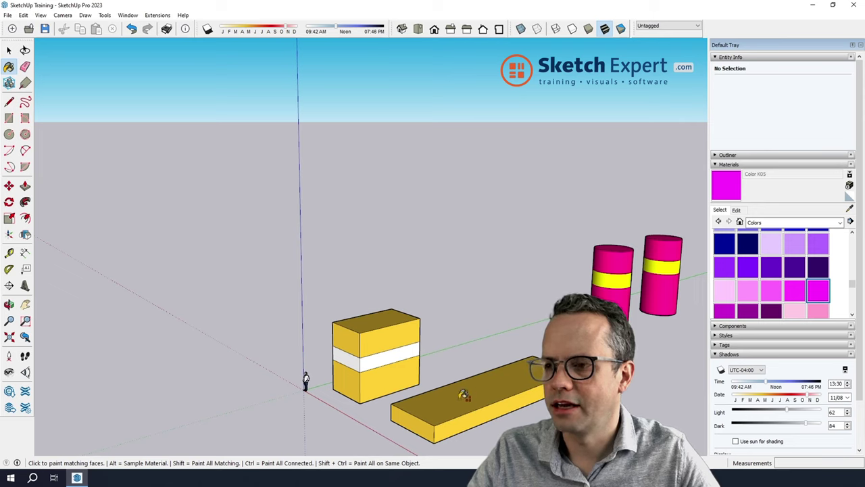
pyautogui.keyDown('shift'); pyautogui.click(406, 335); pyautogui.keyUp('shift')
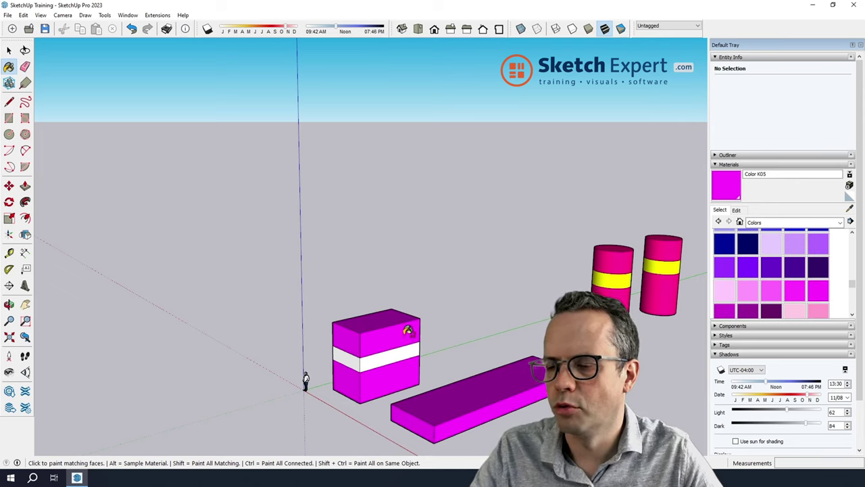
# Step: Choose pale yellow Color E03 and repaint the magenta box and slab with it
pyautogui.moveTo(408, 330)
pyautogui.mouseDown(button='middle')
pyautogui.moveTo(403, 357)
pyautogui.moveTo(406, 324)
pyautogui.mouseUp(button='middle')
pyautogui.scroll(5, 780, 295)
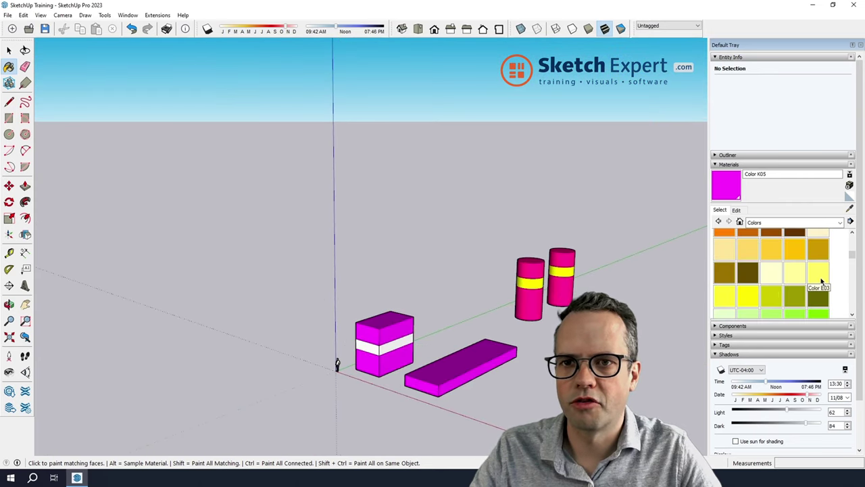
pyautogui.click(820, 274)
pyautogui.keyDown('shift'); pyautogui.click(401, 327); pyautogui.keyUp('shift')
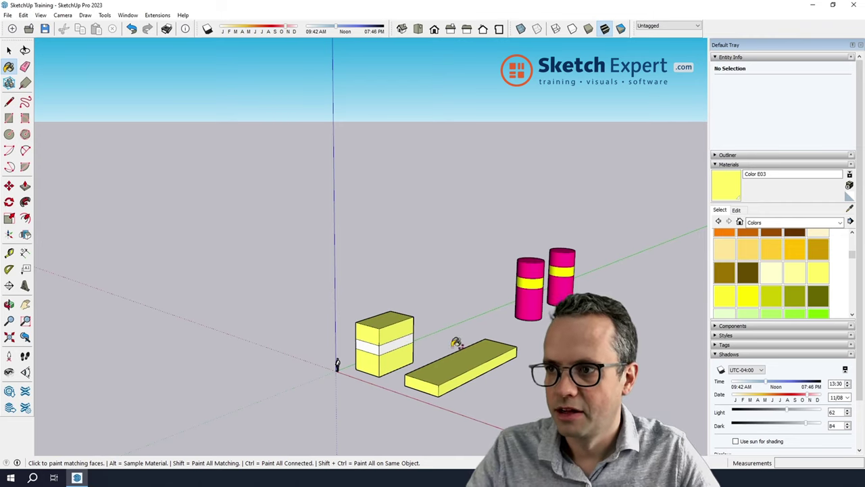
pyautogui.press('ctrl')
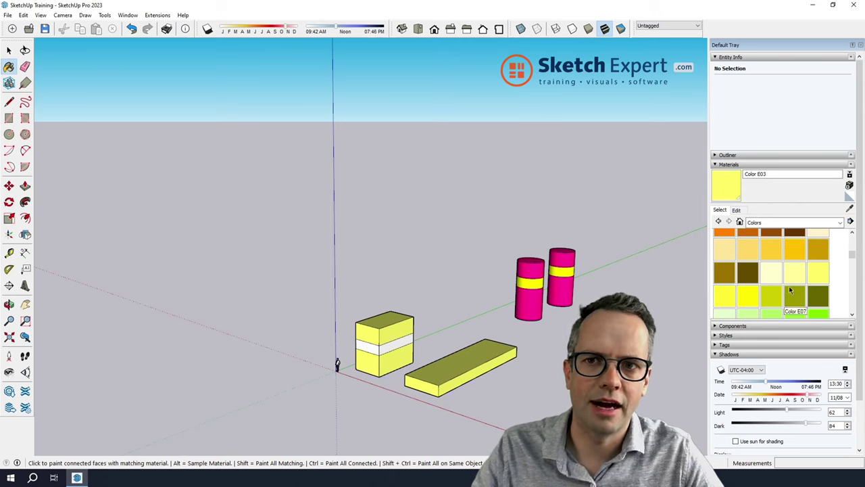
# Step: Scroll the Materials panel and choose purple Color J06
pyautogui.scroll(5, 789, 287)
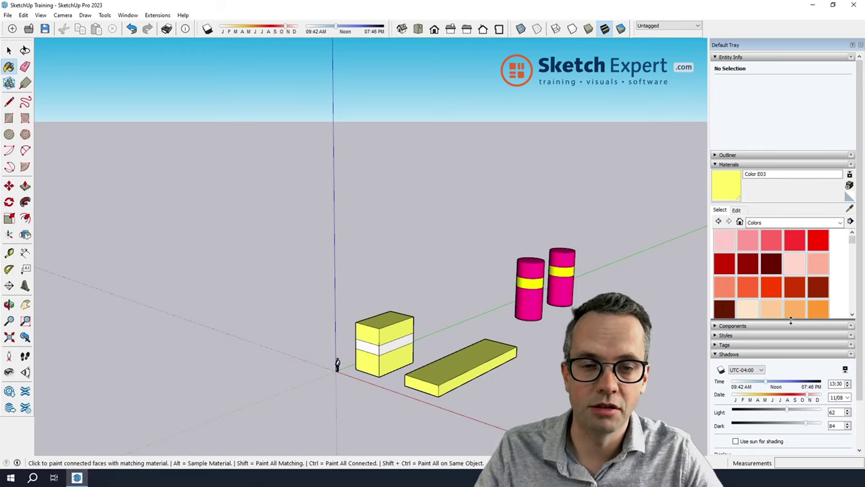
pyautogui.scroll(-10, 806, 295)
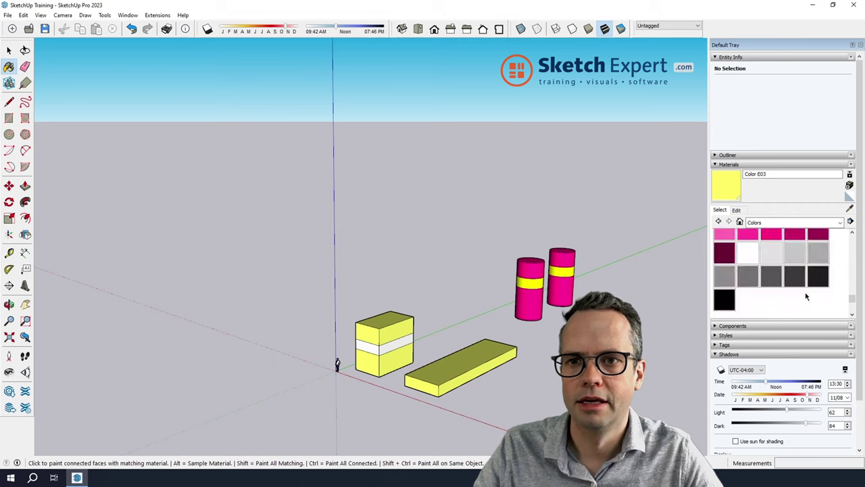
pyautogui.scroll(3, 806, 295)
pyautogui.scroll(5, 806, 295)
pyautogui.scroll(-3, 806, 296)
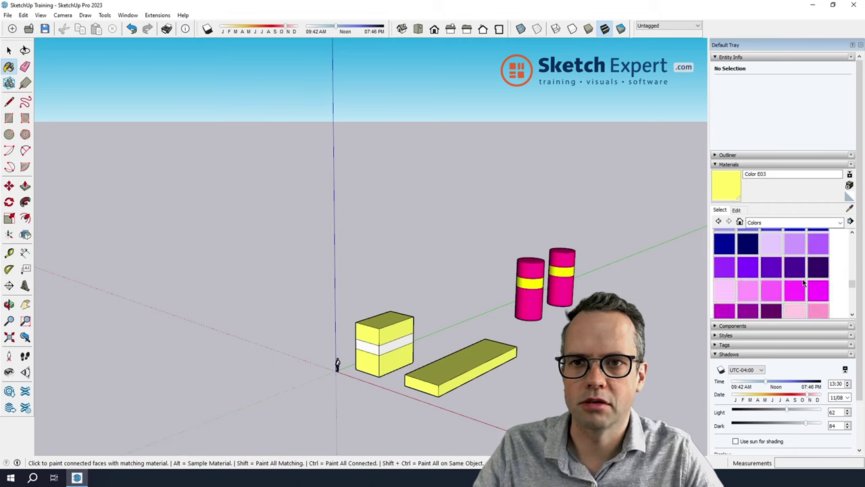
pyautogui.click(772, 265)
# Step: Ctrl-click the box so its connected yellow faces turn purple, leaving the slab yellow
pyautogui.scroll(2, 412, 338)
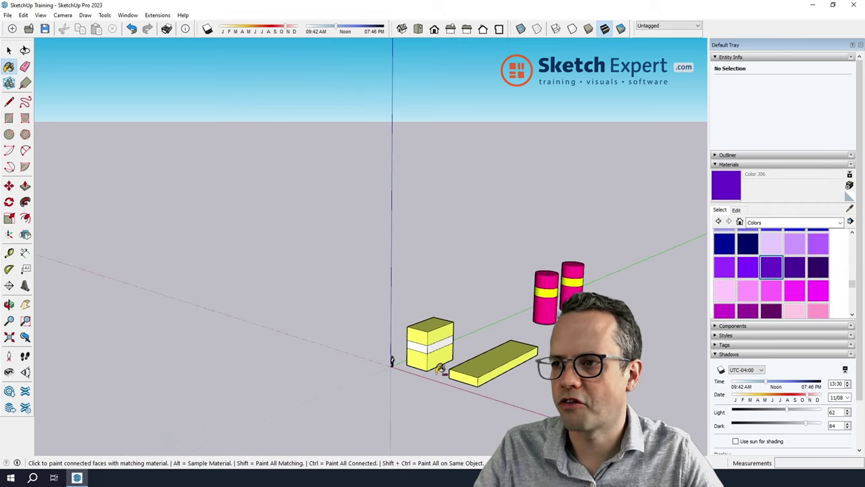
pyautogui.scroll(3, 422, 324)
pyautogui.scroll(2, 432, 300)
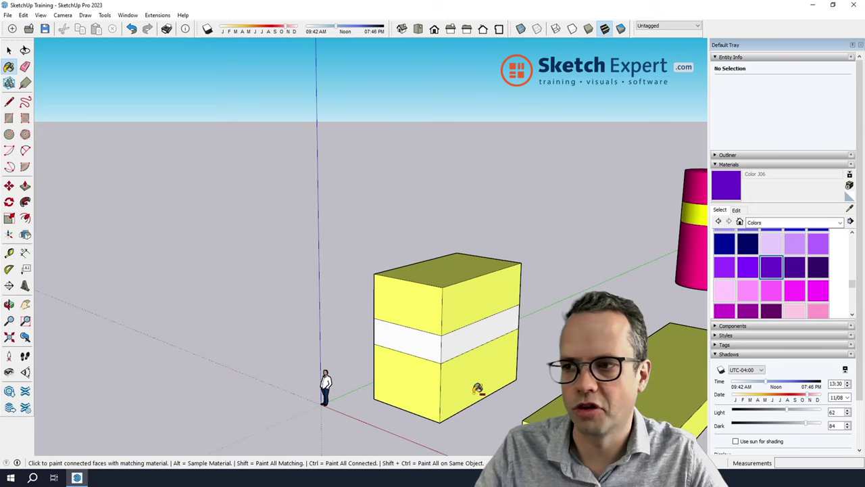
pyautogui.click(475, 382)
pyautogui.scroll(-5, 473, 284)
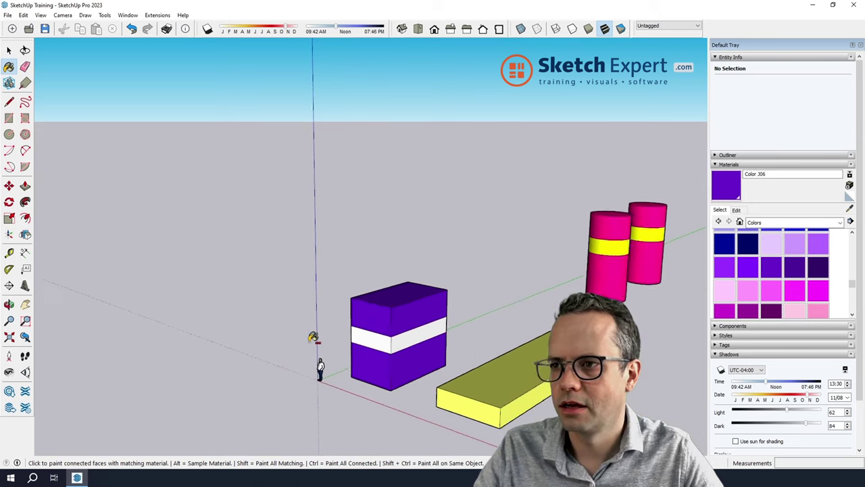
pyautogui.moveTo(313, 339)
pyautogui.mouseDown(button='middle')
pyautogui.moveTo(203, 366)
pyautogui.moveTo(492, 350)
pyautogui.mouseUp(button='middle')
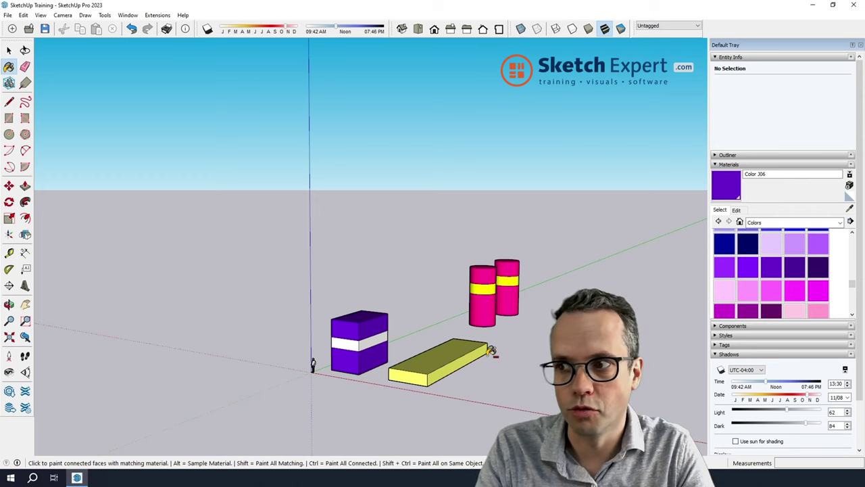
# Step: Zoom to the cylinders and open their group for editing
pyautogui.scroll(2, 411, 296)
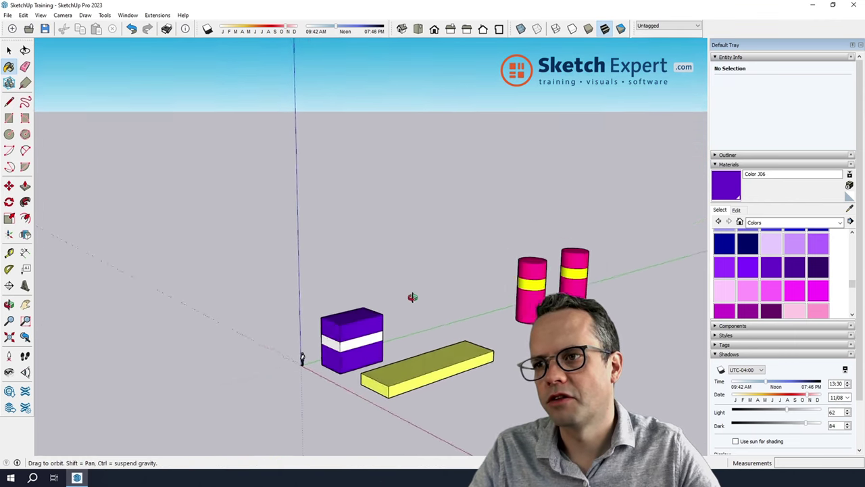
pyautogui.scroll(2, 527, 291)
pyautogui.scroll(2, 678, 284)
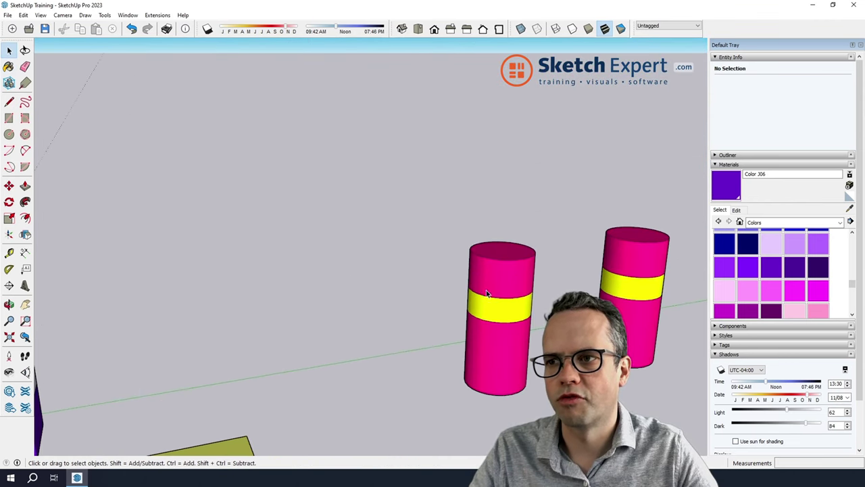
pyautogui.click(493, 285)
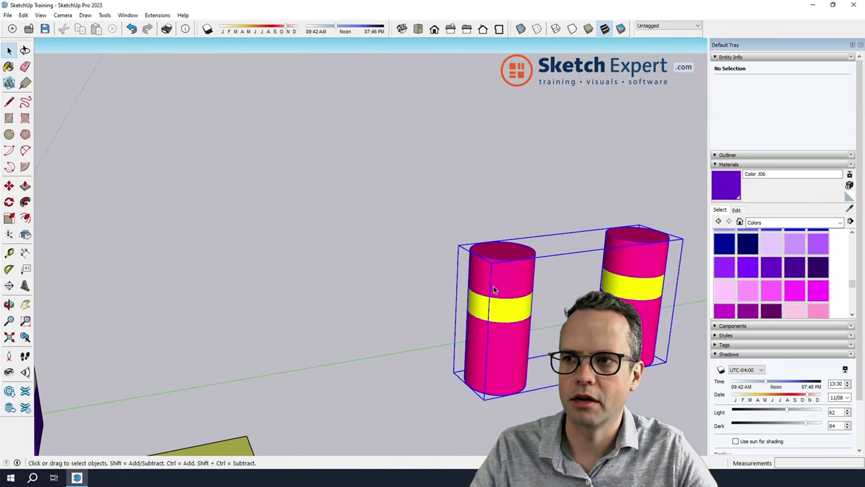
pyautogui.doubleClick(507, 275)
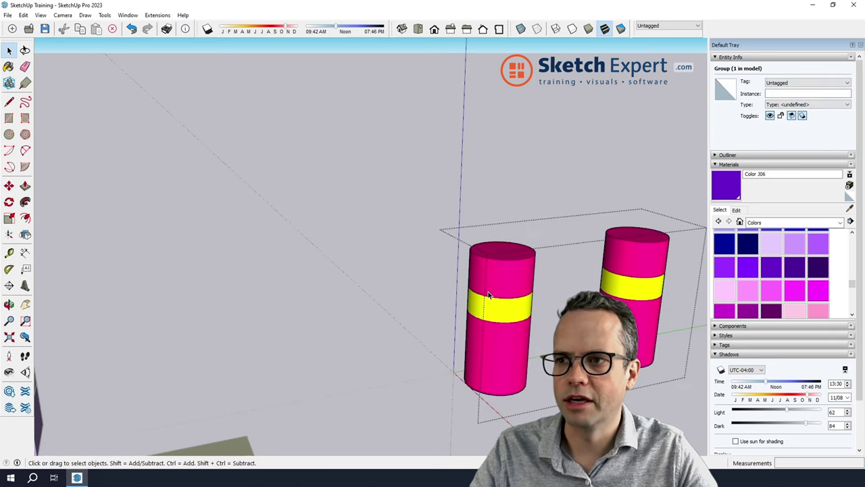
pyautogui.moveTo(507, 277); pyautogui.dragTo(514, 332, button='middle')
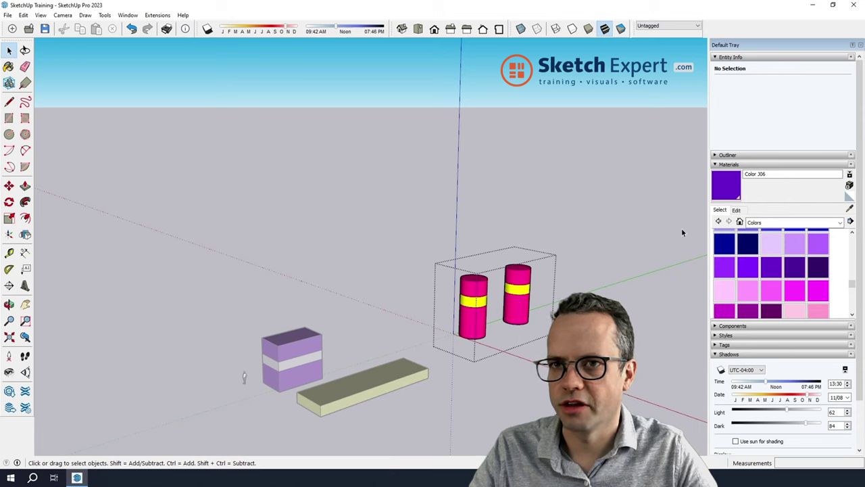
# Step: Paint both cylinders' pink faces purple Color J06, keeping the yellow bands
pyautogui.click(713, 211)
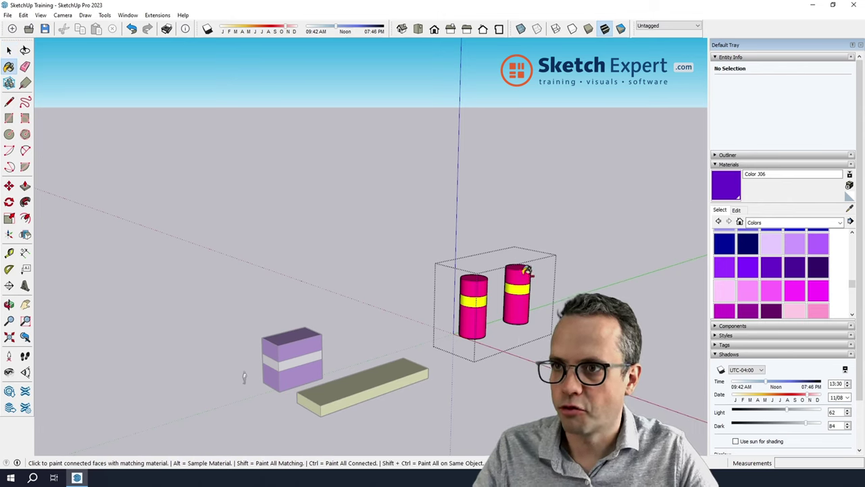
pyautogui.click(475, 289)
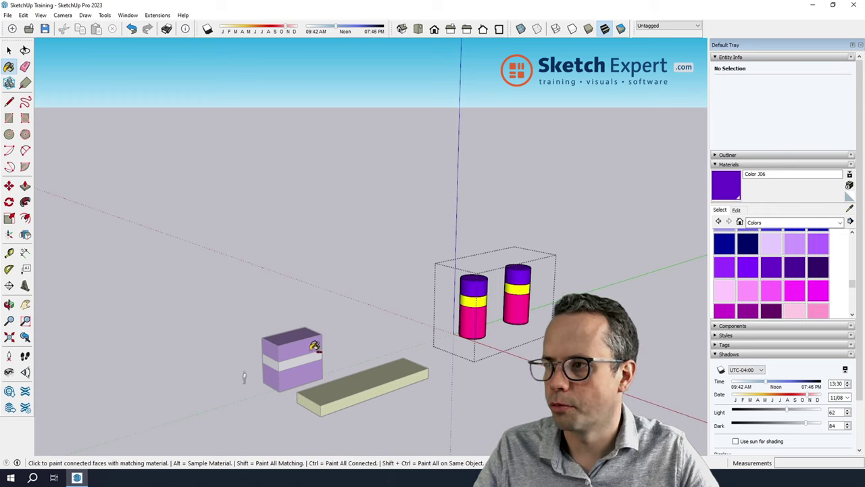
pyautogui.click(465, 316)
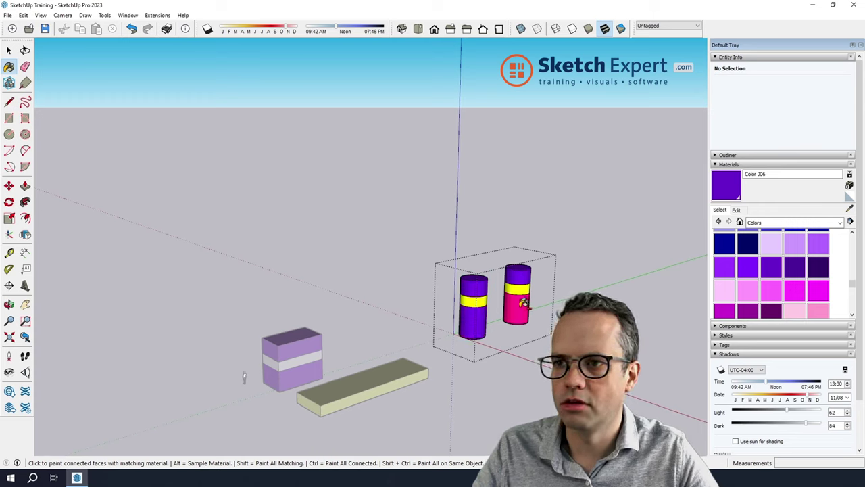
pyautogui.click(518, 311)
pyautogui.press('space')
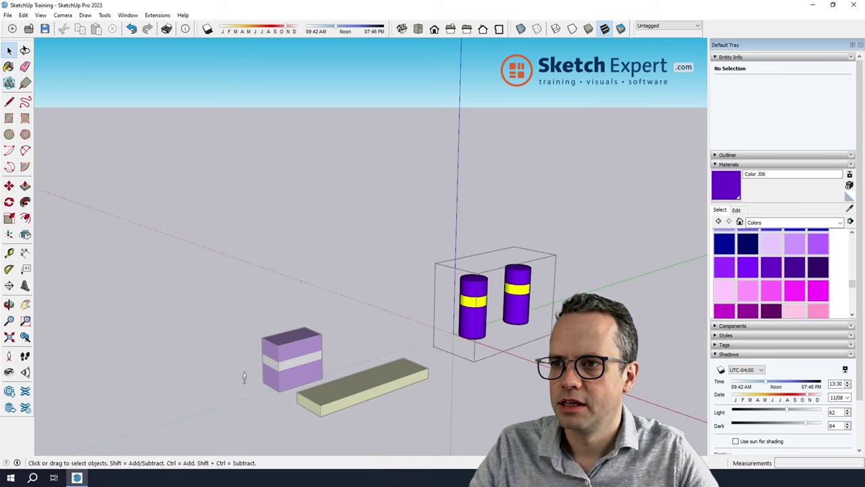
# Step: Exit the group, choose magenta Color K05 and Ctrl-click the box to repaint it
pyautogui.click(637, 302)
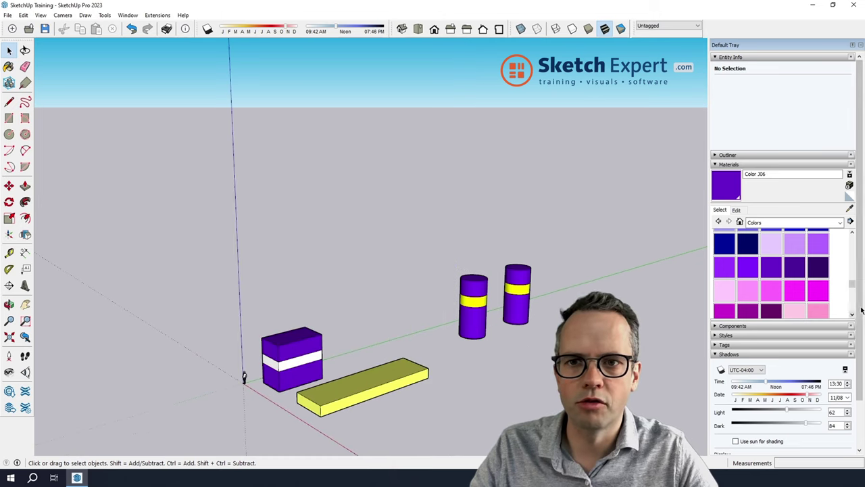
pyautogui.click(821, 289)
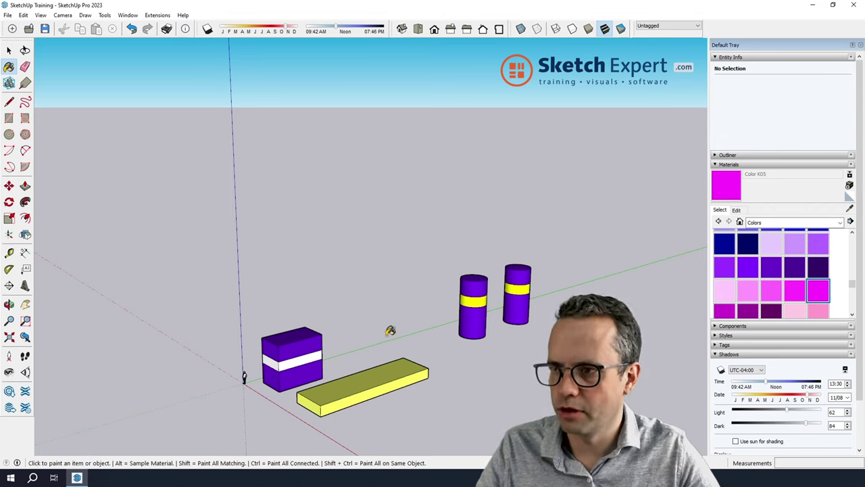
pyautogui.press('ctrl')
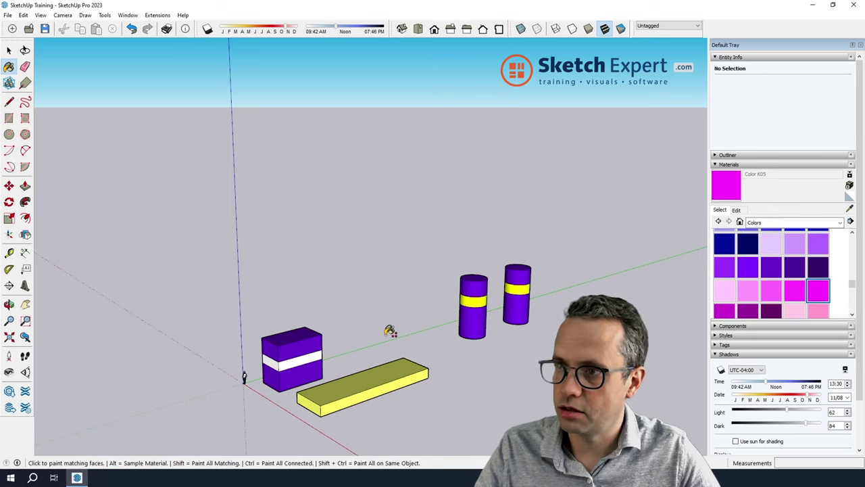
pyautogui.click(287, 347)
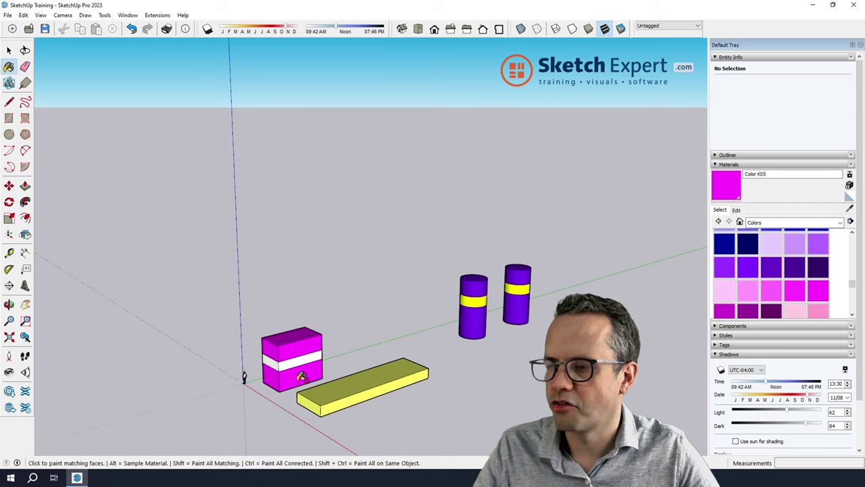
# Step: Inside the cylinder group, turn all purple faces magenta K05, then close the group
pyautogui.doubleClick(479, 290)
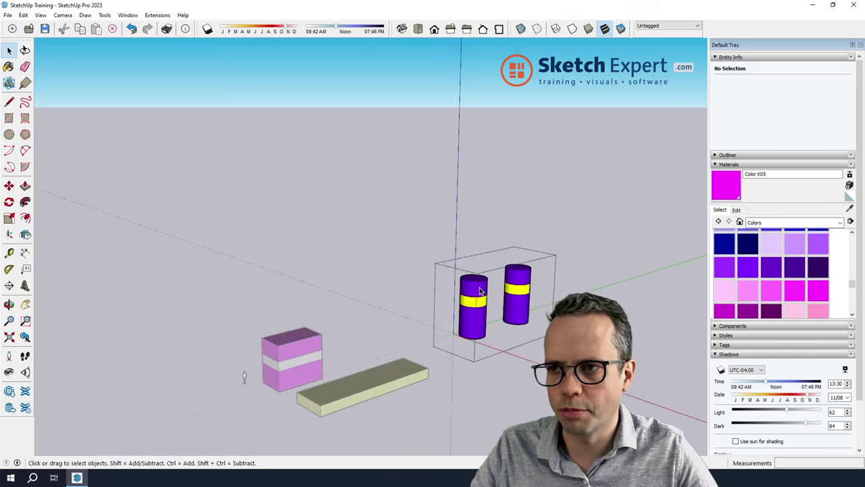
pyautogui.press('b')
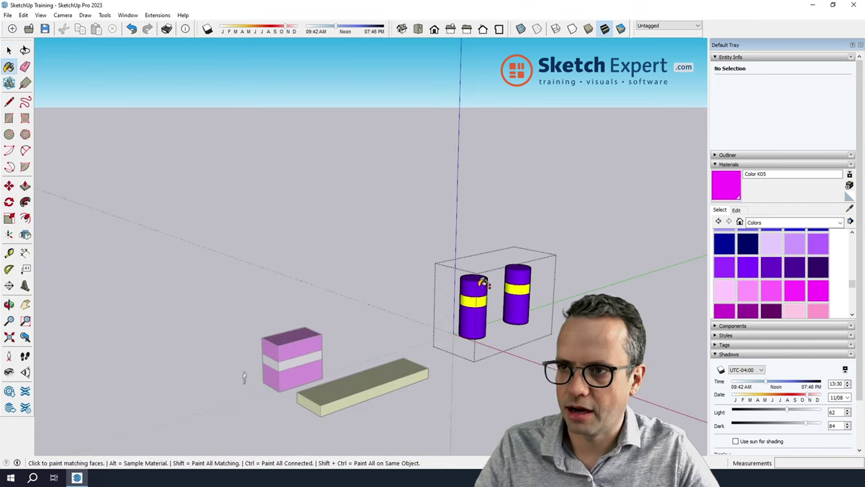
pyautogui.keyDown('shift'); pyautogui.click(484, 283); pyautogui.keyUp('shift')
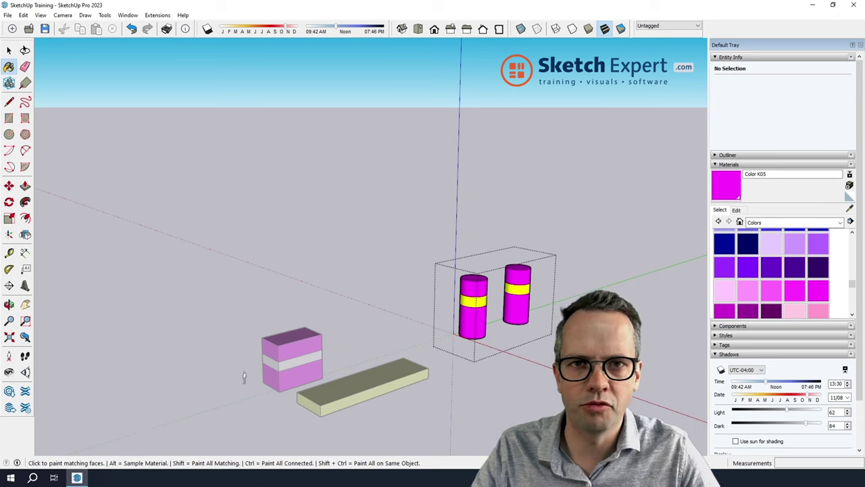
pyautogui.press('space')
pyautogui.press('Escape')
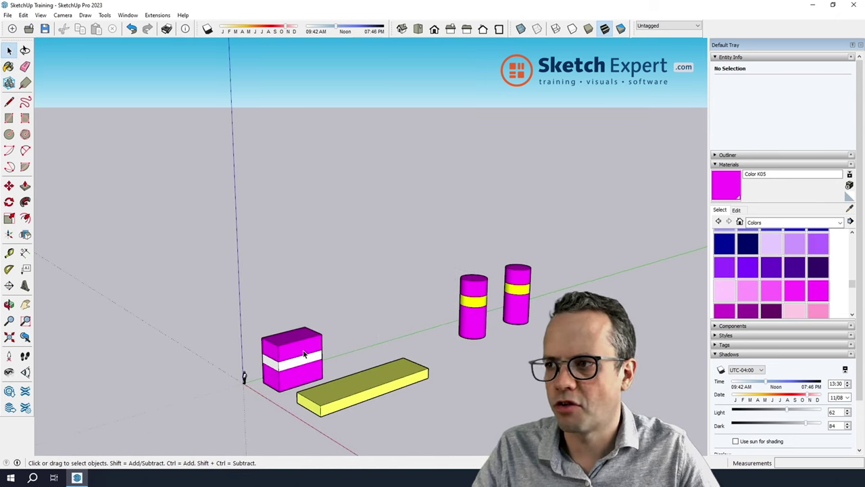
pyautogui.click(287, 332)
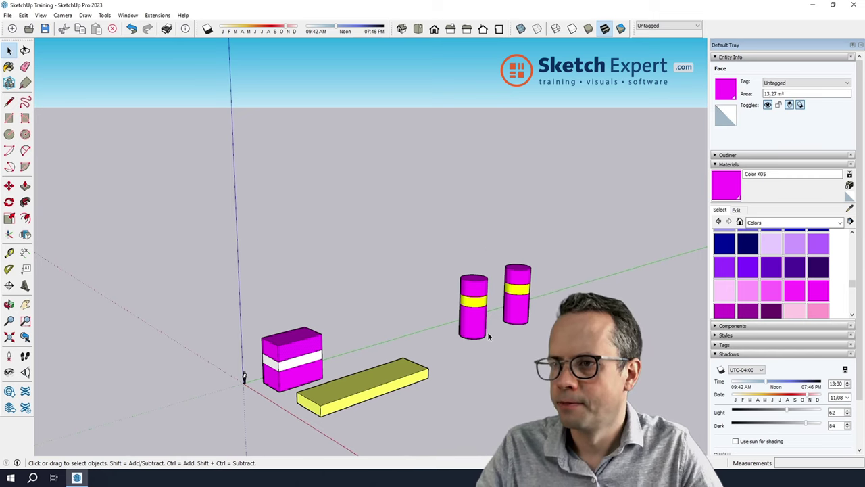
pyautogui.moveTo(490, 336); pyautogui.dragTo(527, 354, button='middle')
pyautogui.click(527, 354)
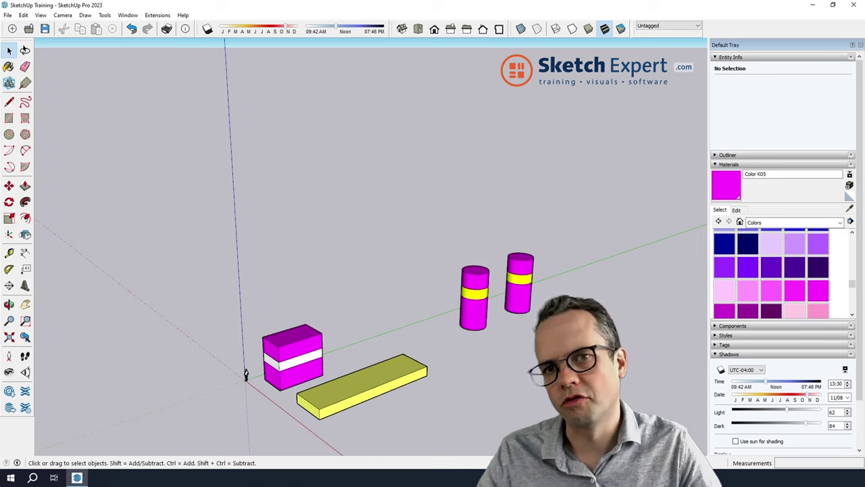